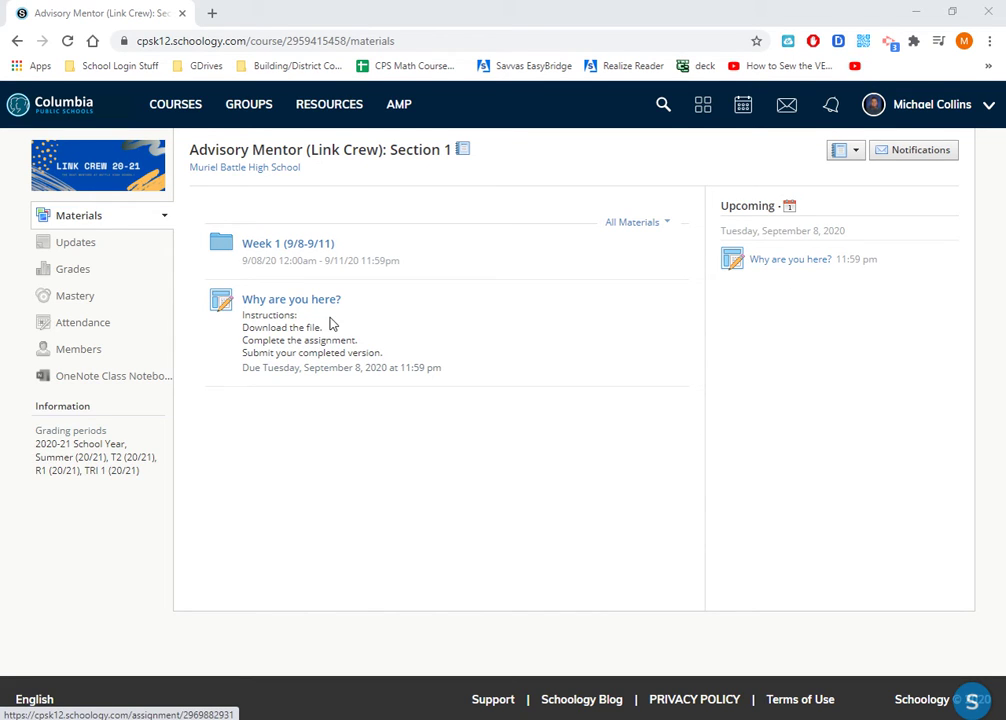
Open the 'Why are you here?' assignment and read its three instruction lines
left_click(280, 304)
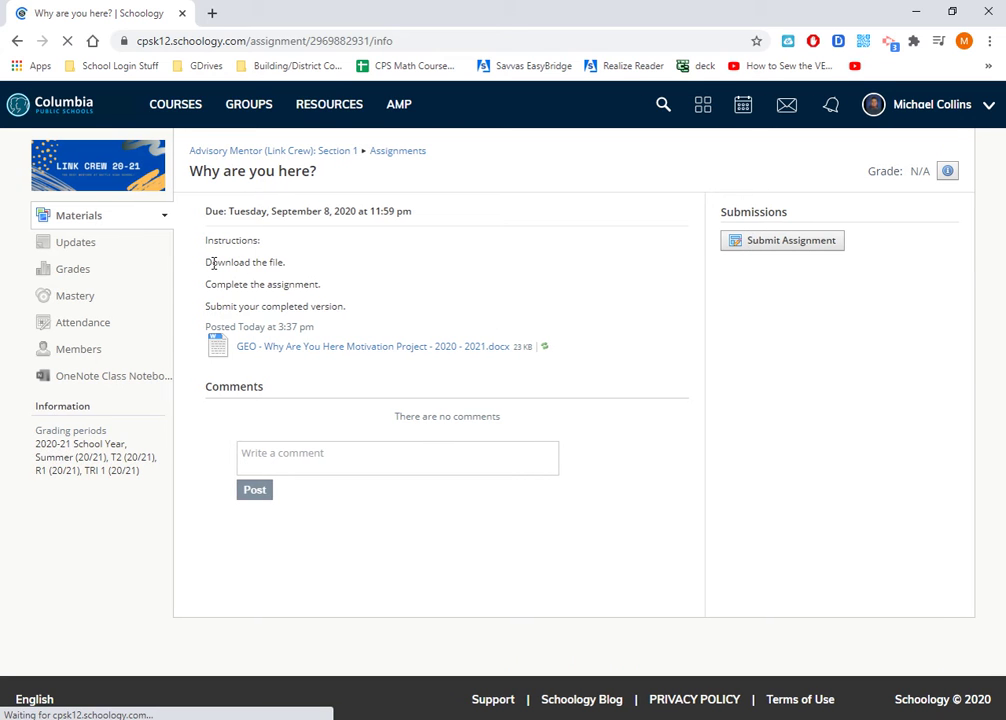
left_click_drag(208, 262, 350, 314)
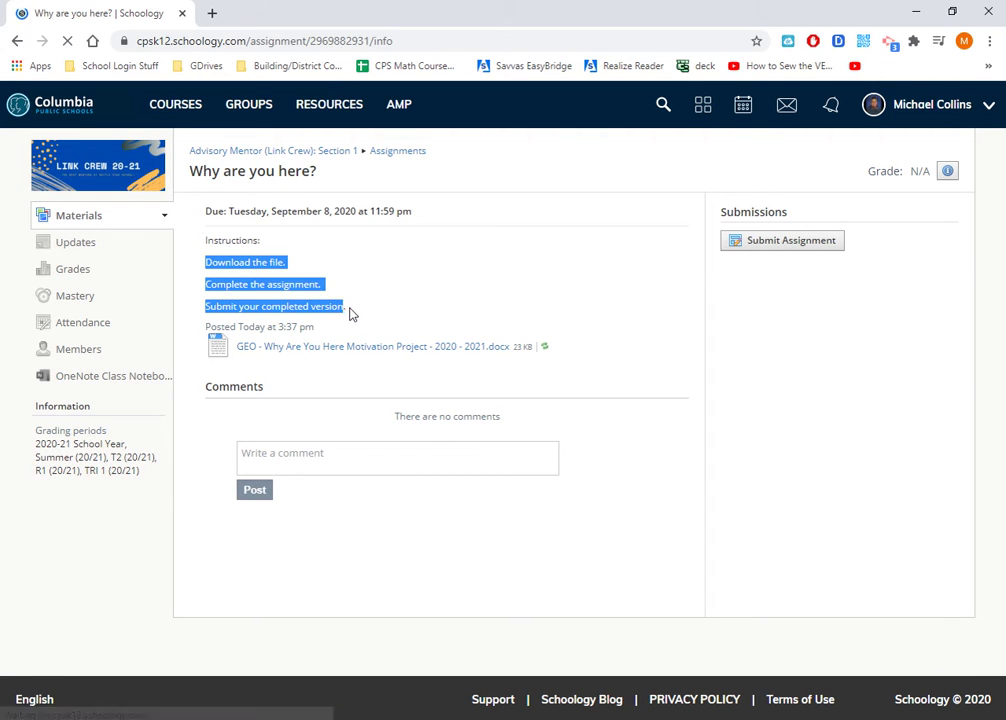
left_click(272, 372)
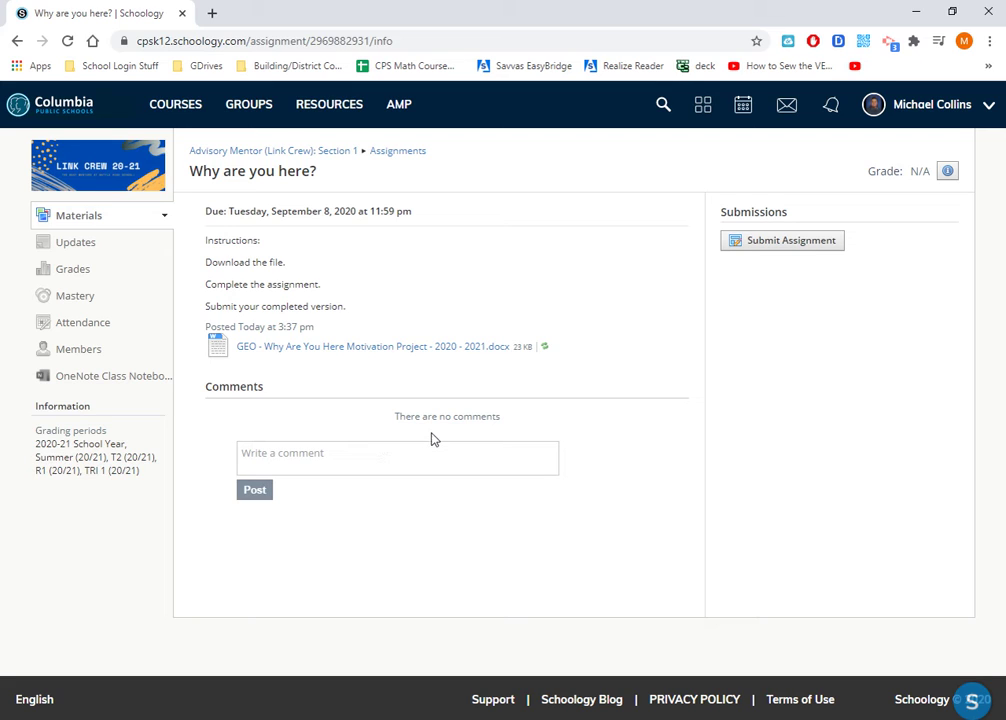
Download the GEO Why Are You Here .docx attachment and open it in Word
left_click(313, 352)
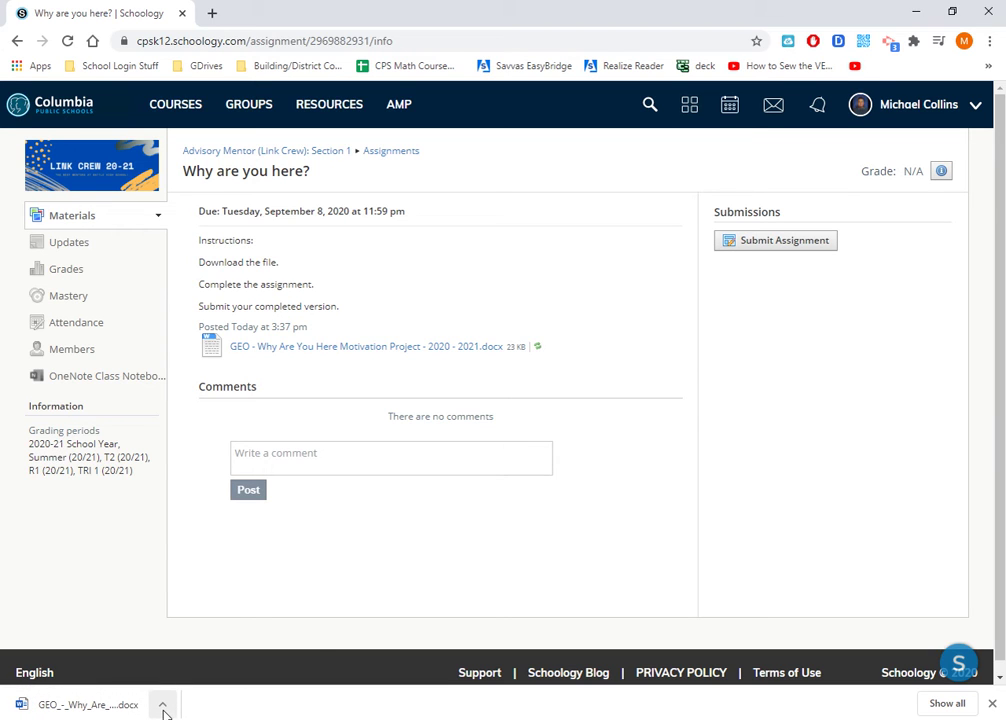
left_click(163, 706)
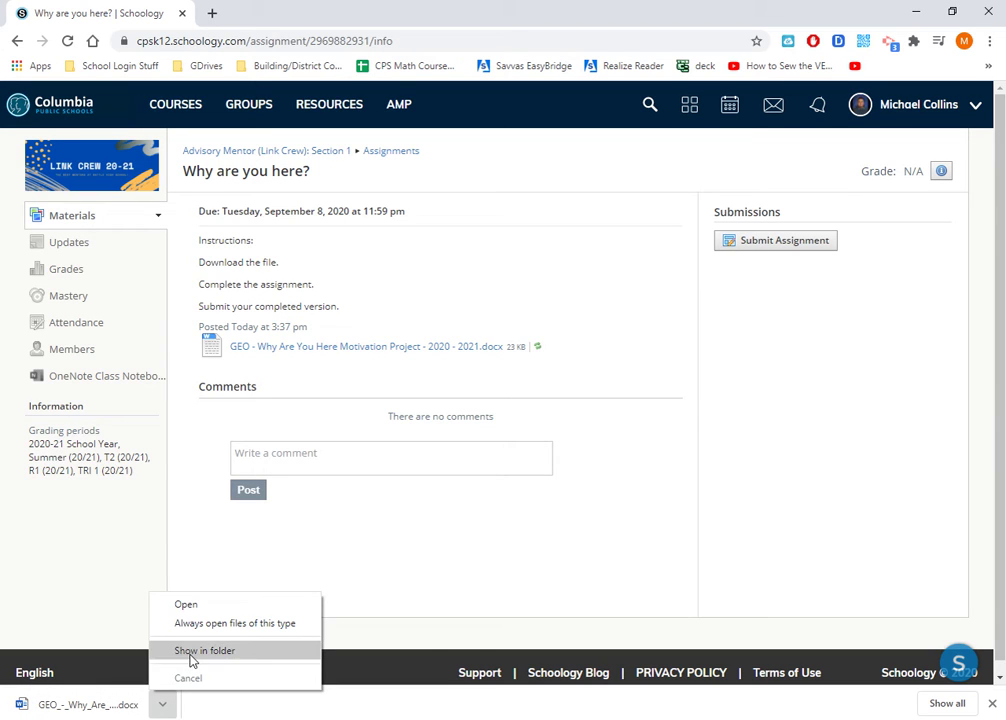
left_click(81, 709)
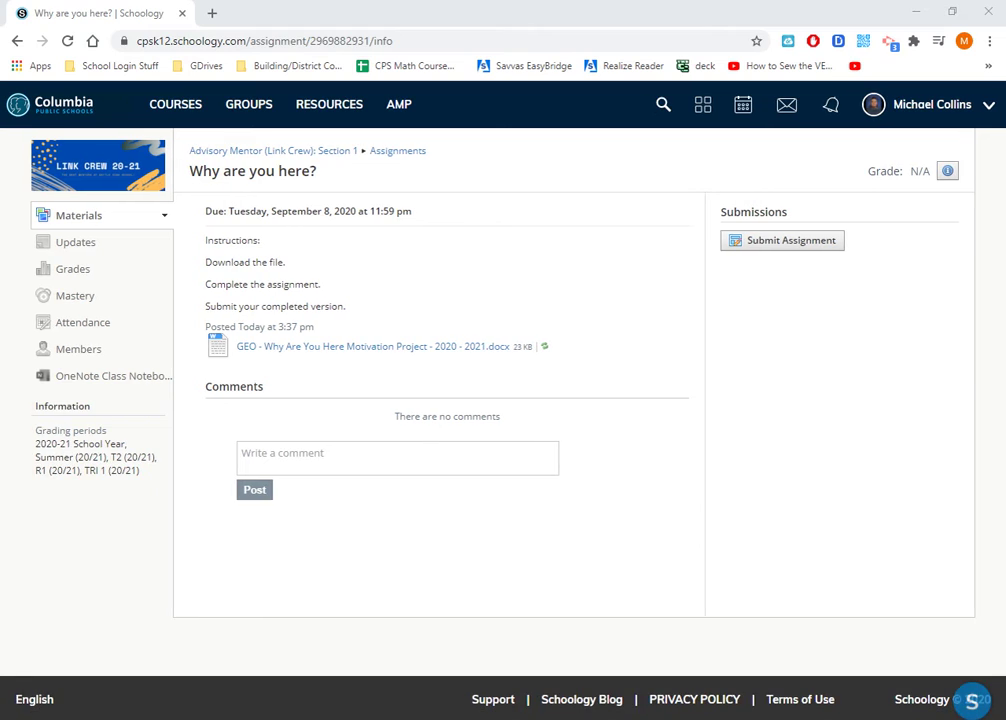
Maximize the document, enable editing, and enter the student's name after Name:
left_click_drag(35, 281, 474, 5)
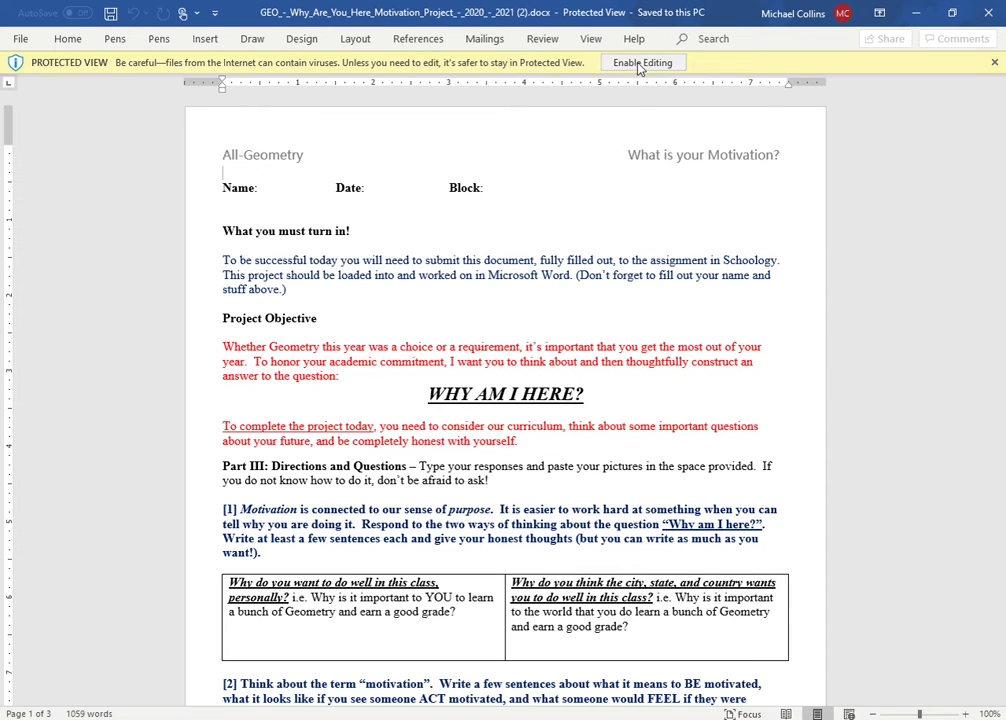
left_click(641, 64)
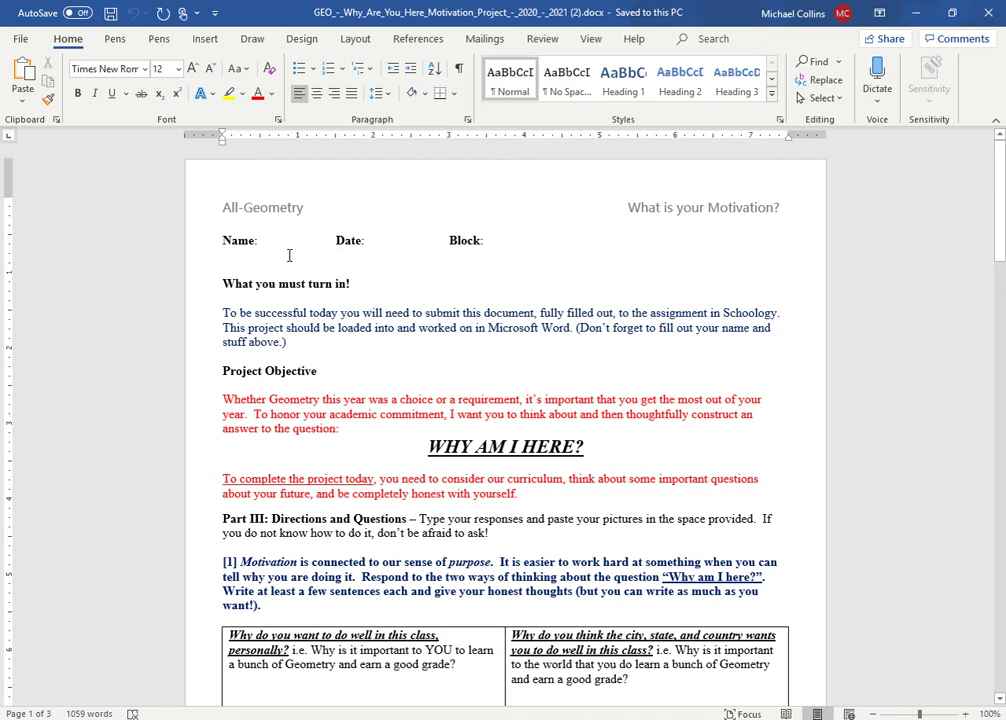
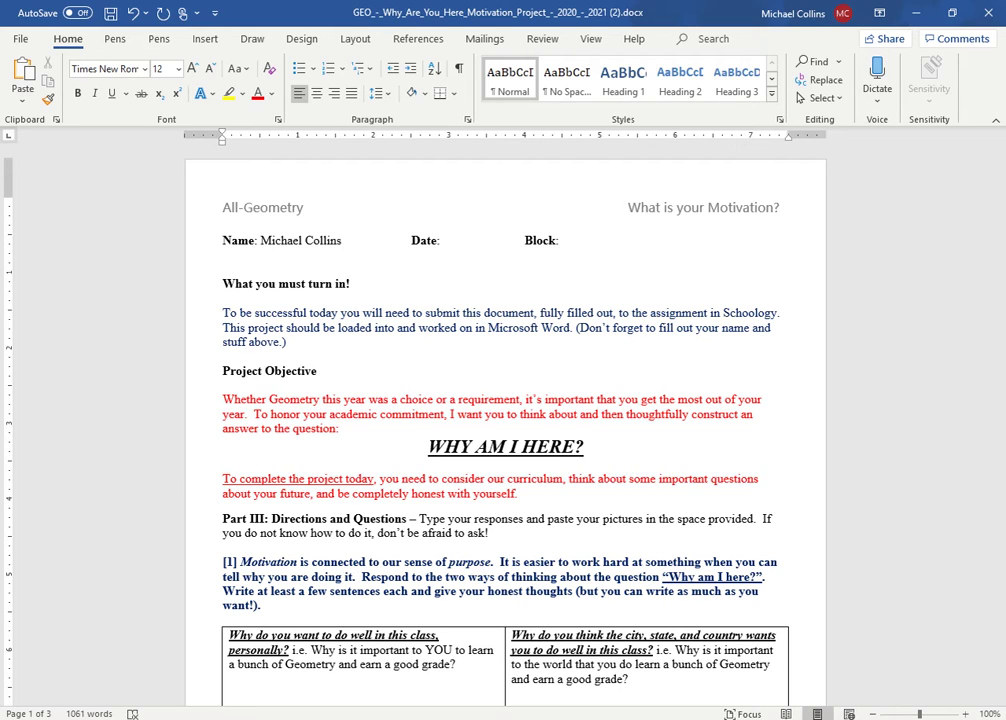
Fill in Date 09/01/20 and Block 1 in the header
left_click(458, 244)
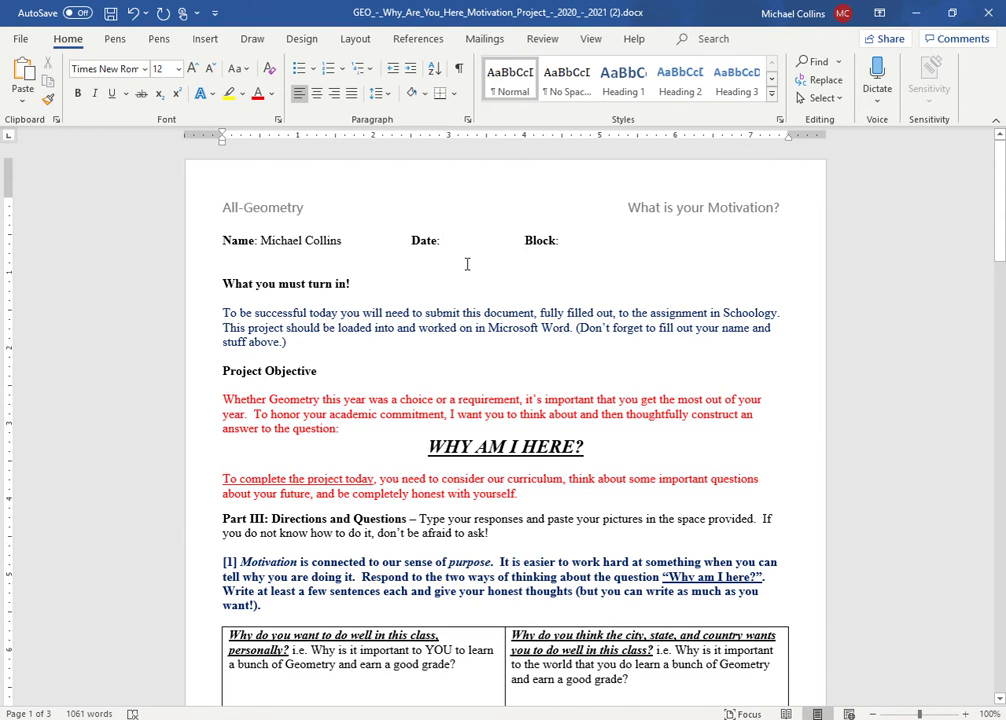
type("08")
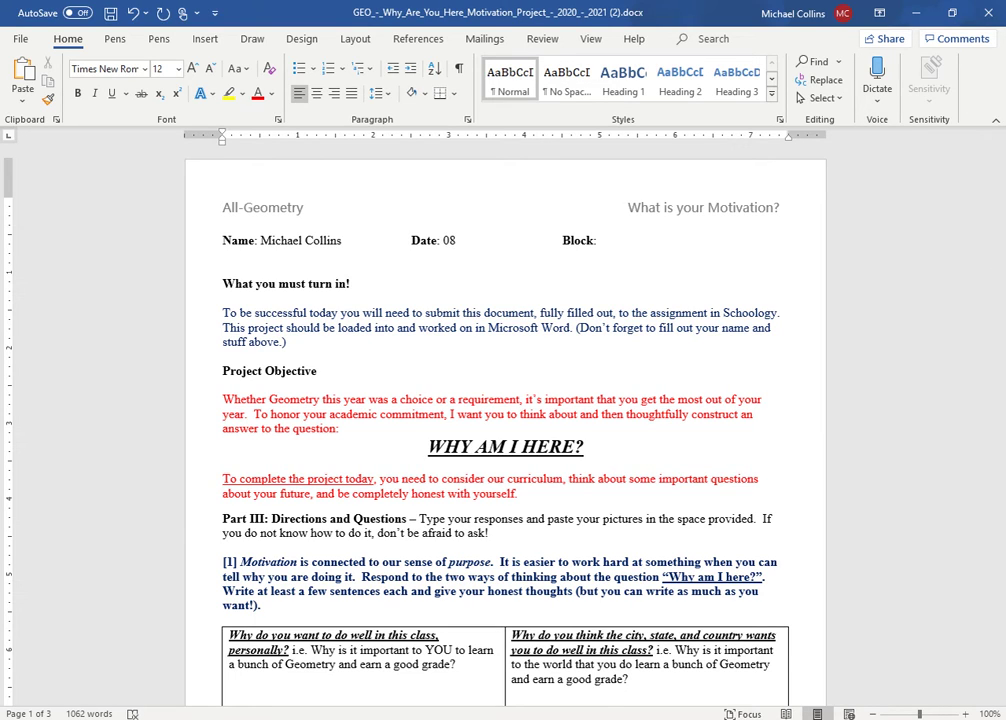
key("BackSpace")
type("9/01/20")
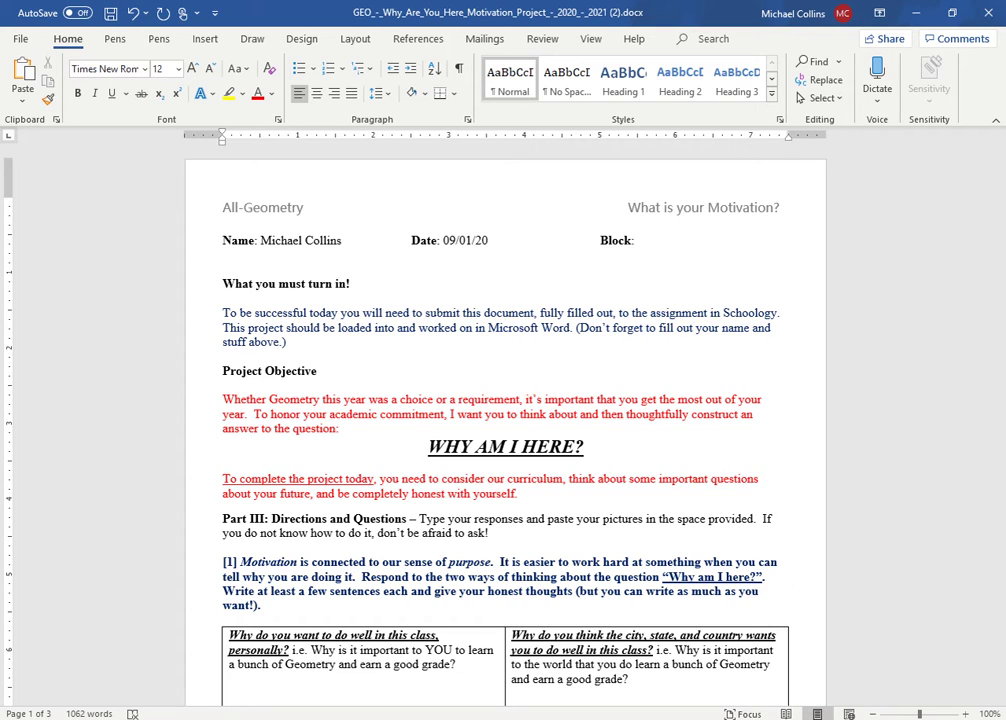
left_click(652, 242)
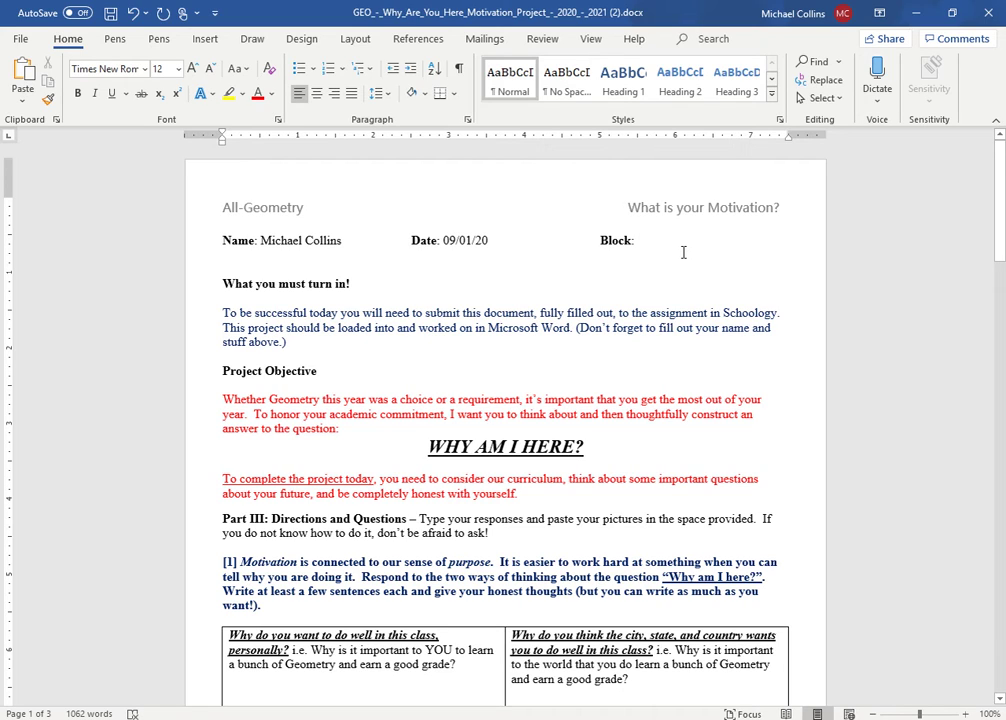
type("1")
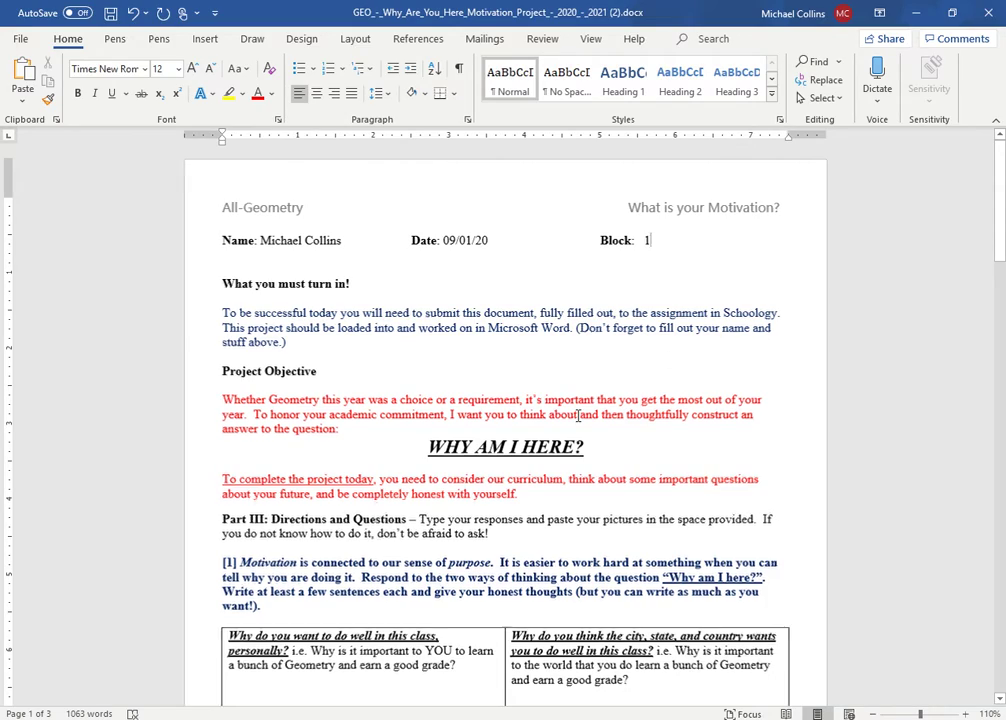
Type 'Answers!' into question [1]'s left answer cell in the Part III table
scroll(579, 413, "up", 3)
scroll(578, 415, "up", 1)
scroll(578, 415, "down", 7)
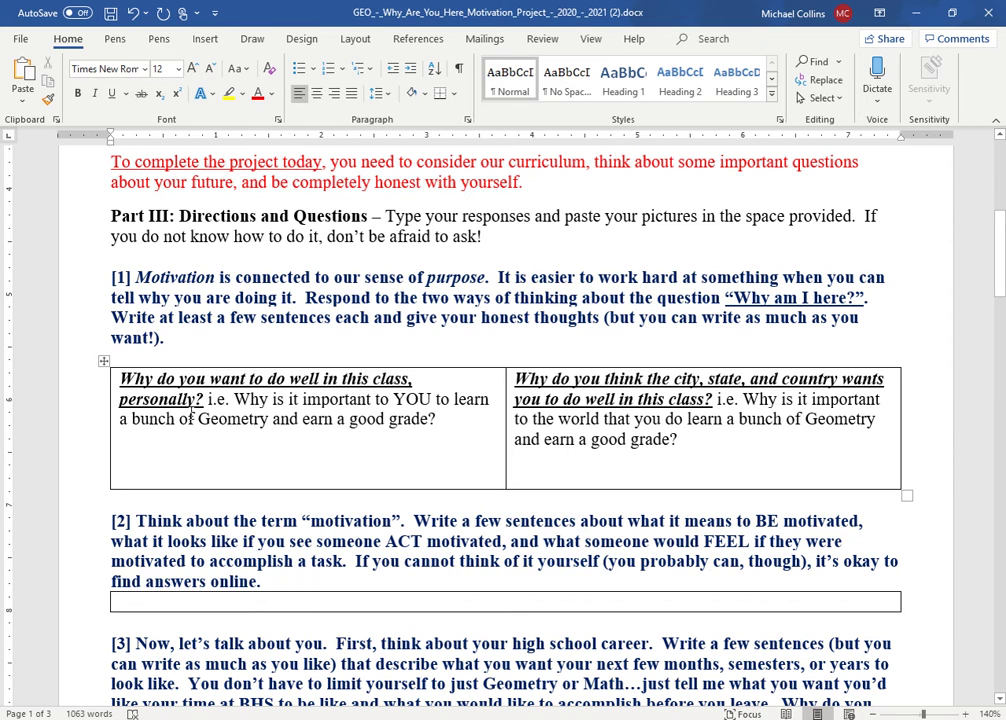
left_click(134, 454)
type("Iansw")
key("BackSpace")
key("BackSpace")
key("BackSpace")
key("BackSpace")
key("BackSpace")
type("an")
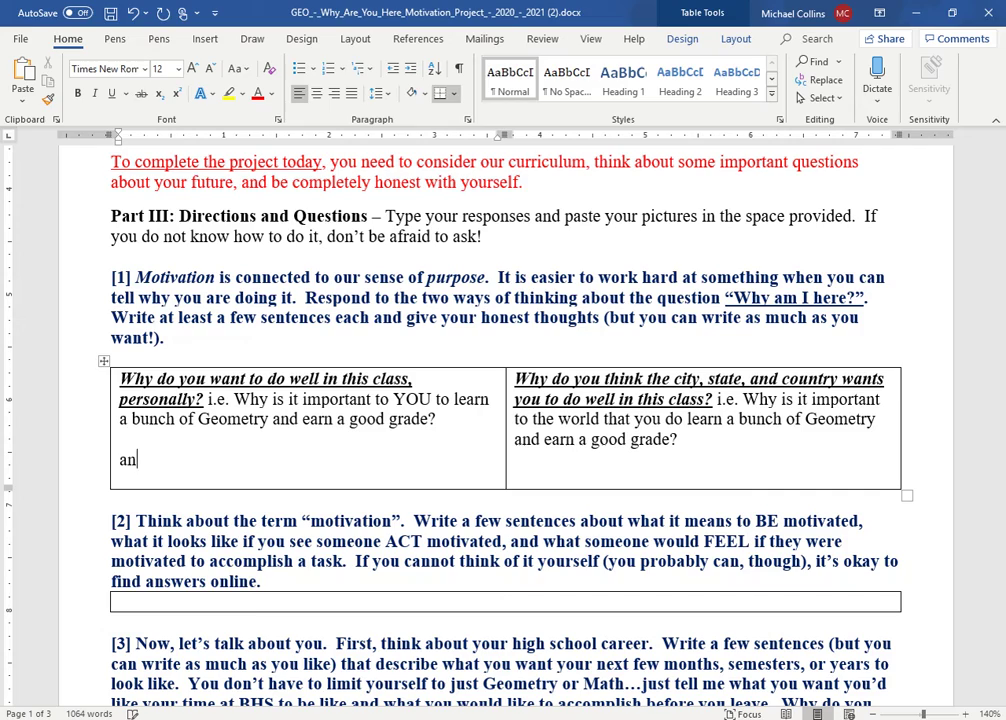
type("swe")
key("BackSpace")
type("ers!")
scroll(386, 436, "down", 10)
scroll(386, 436, "up", 10)
scroll(386, 435, "up", 5)
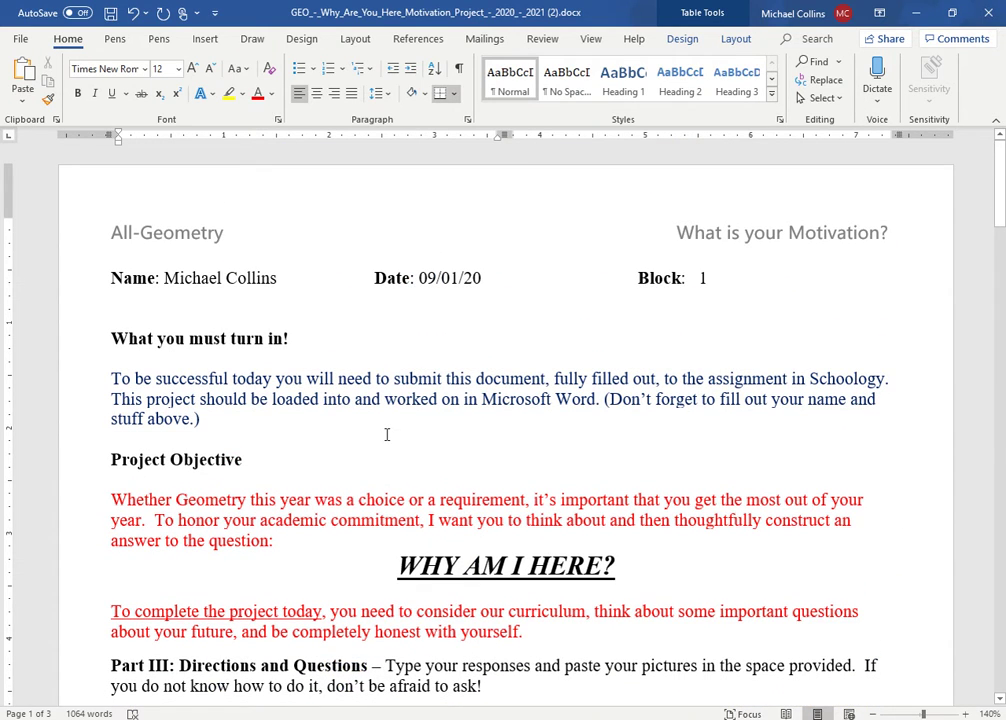
Save As to the Desktop named block 1, the student's last and first name, 'Motvation Project Why I am Here'
left_click(21, 40)
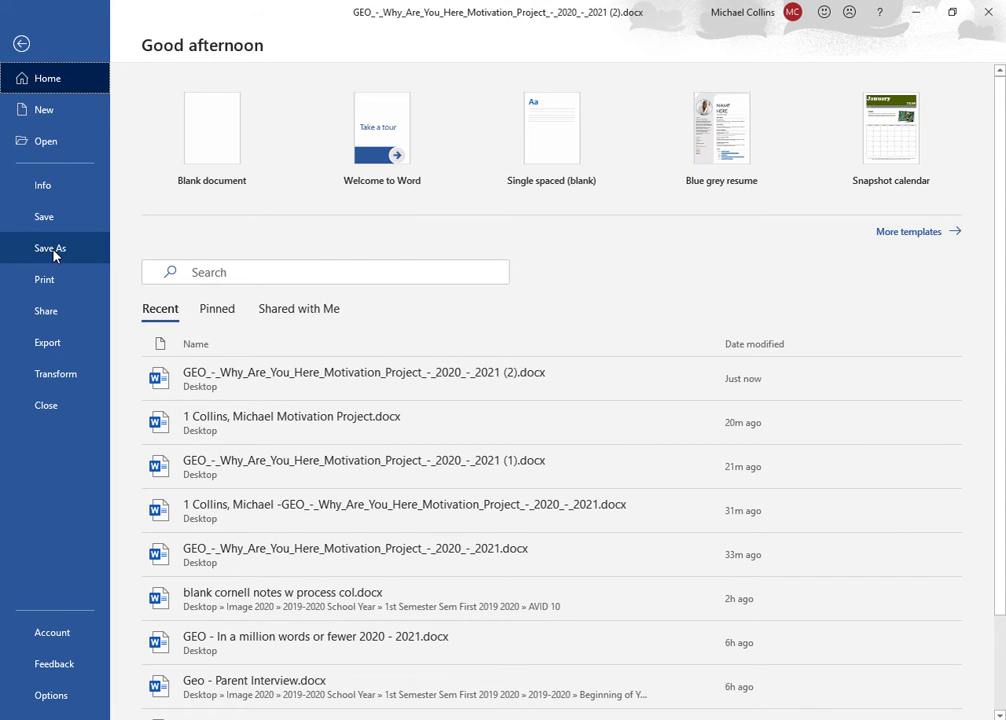
left_click(54, 251)
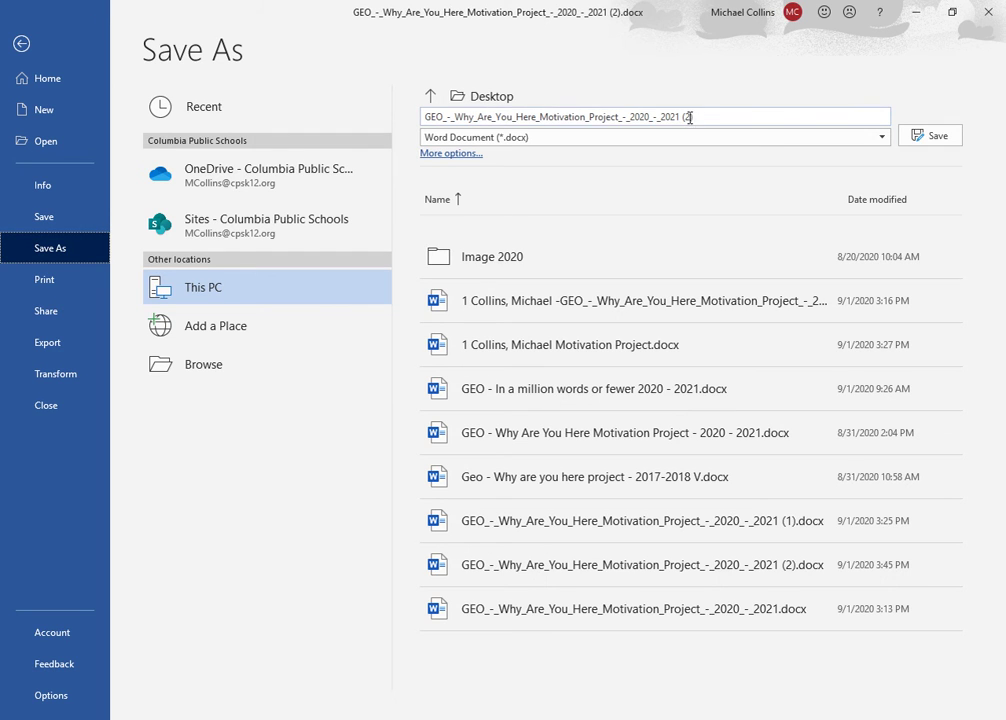
left_click_drag(707, 119, 451, 150)
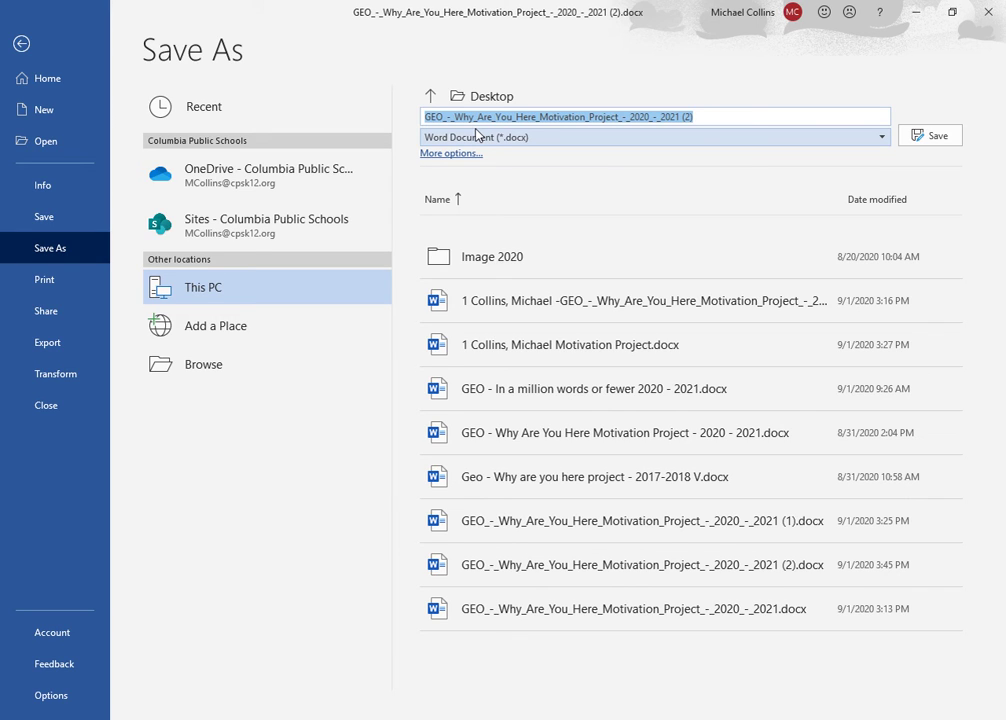
key("BackSpace")
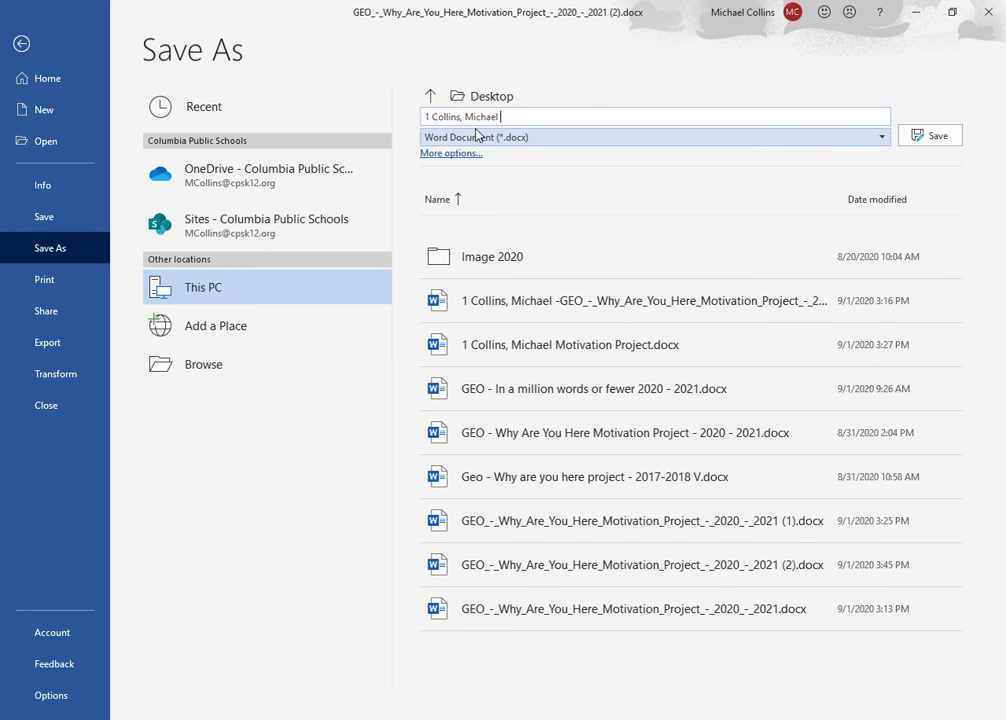
type("Motvation Project Why I am Here")
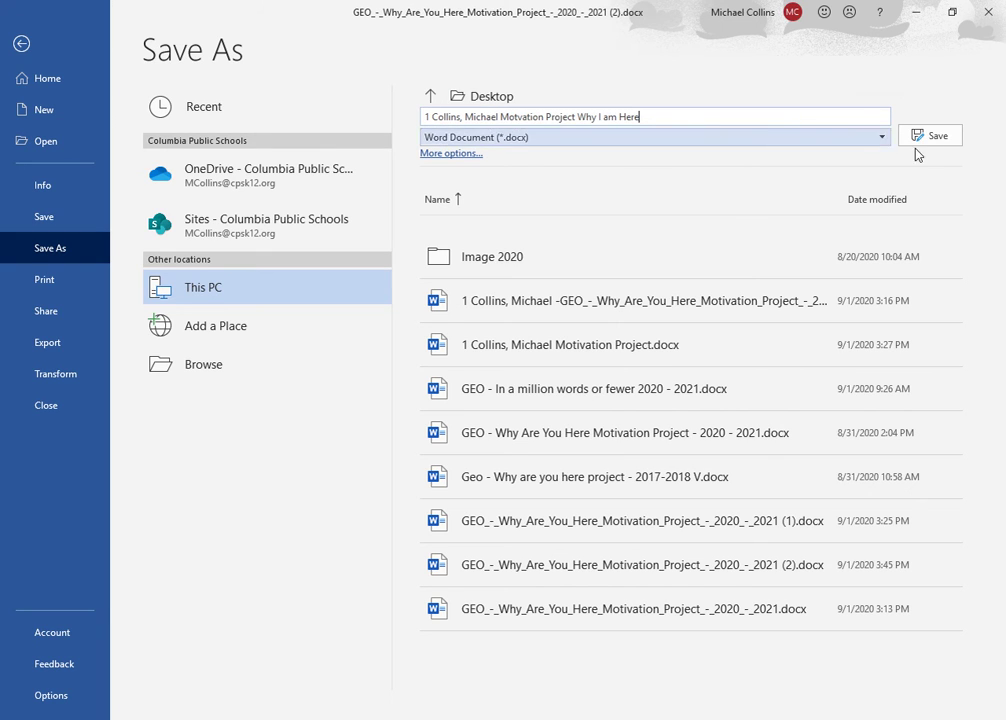
Save the renamed file, minimize Word, and start a submission for the assignment
left_click(938, 137)
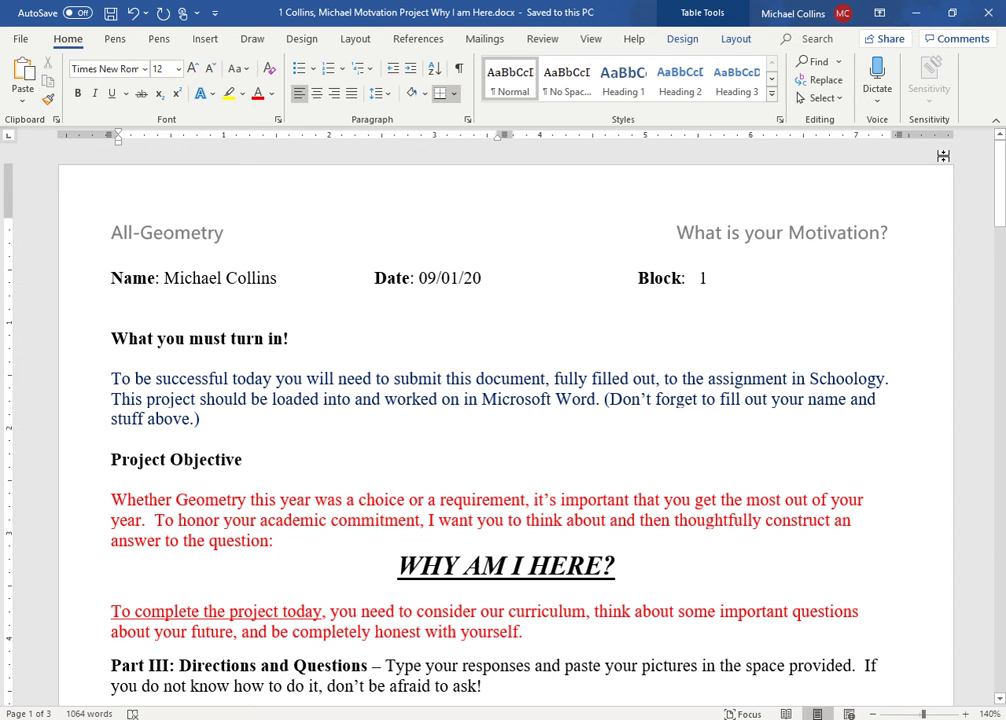
left_click(914, 13)
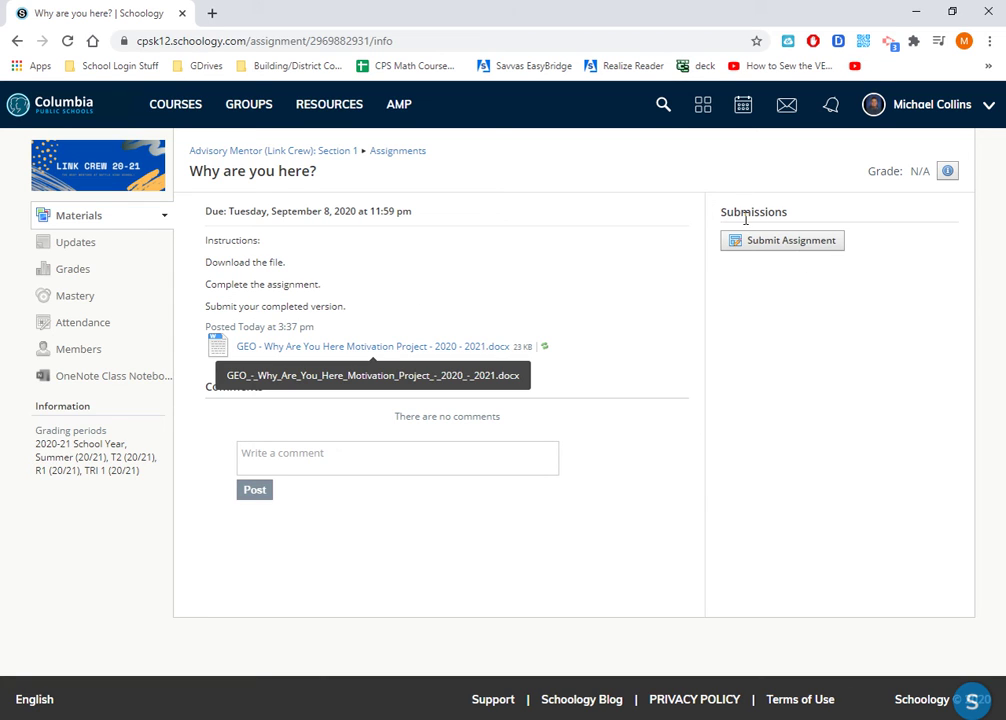
left_click(790, 246)
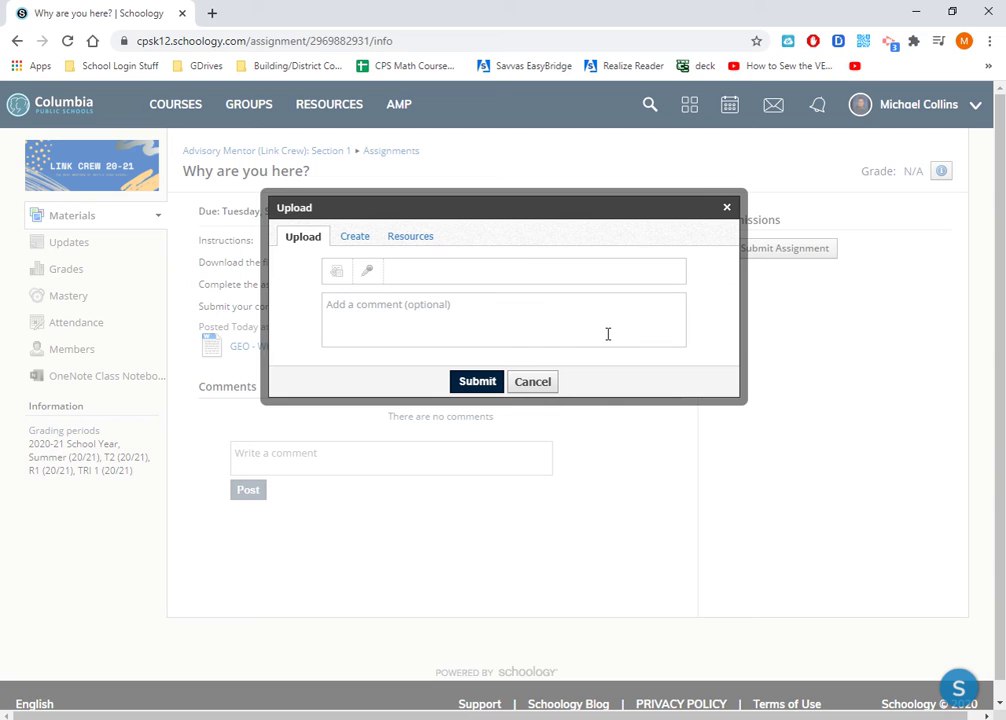
Upload the renamed 'Motvation Project Why I am Here' .docx from the Desktop and submit it
left_click(336, 277)
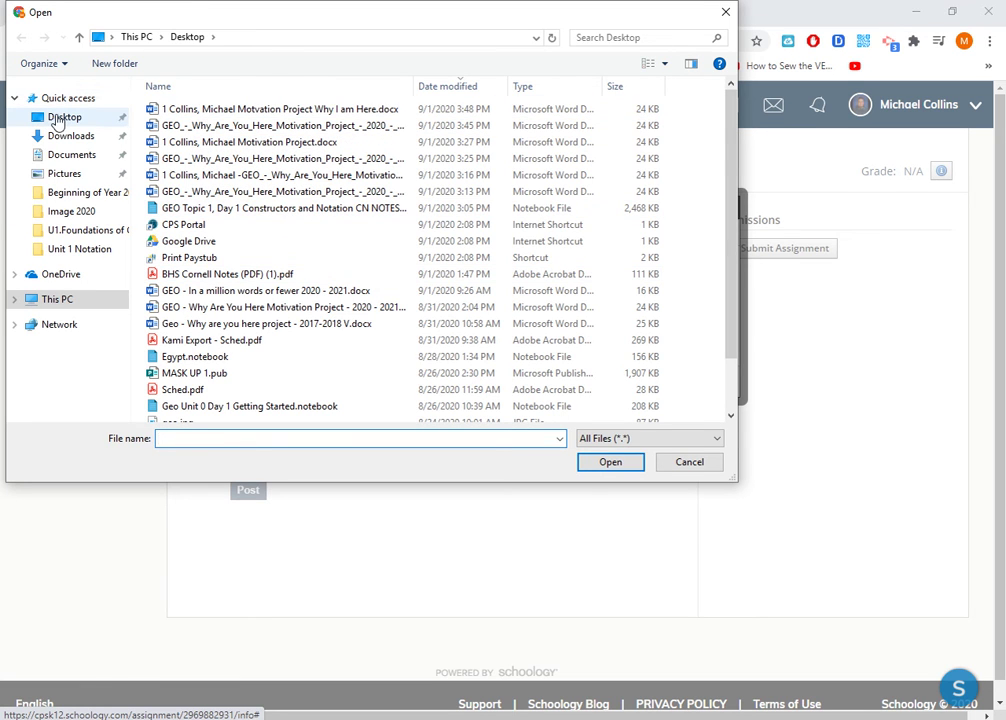
left_click(210, 113)
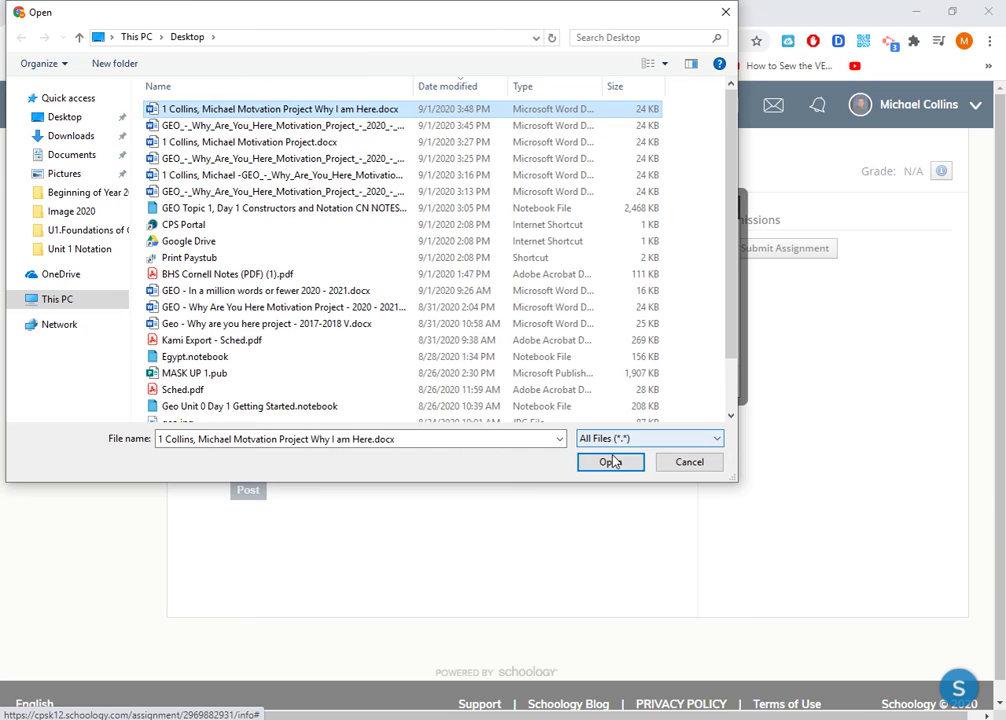
left_click(610, 461)
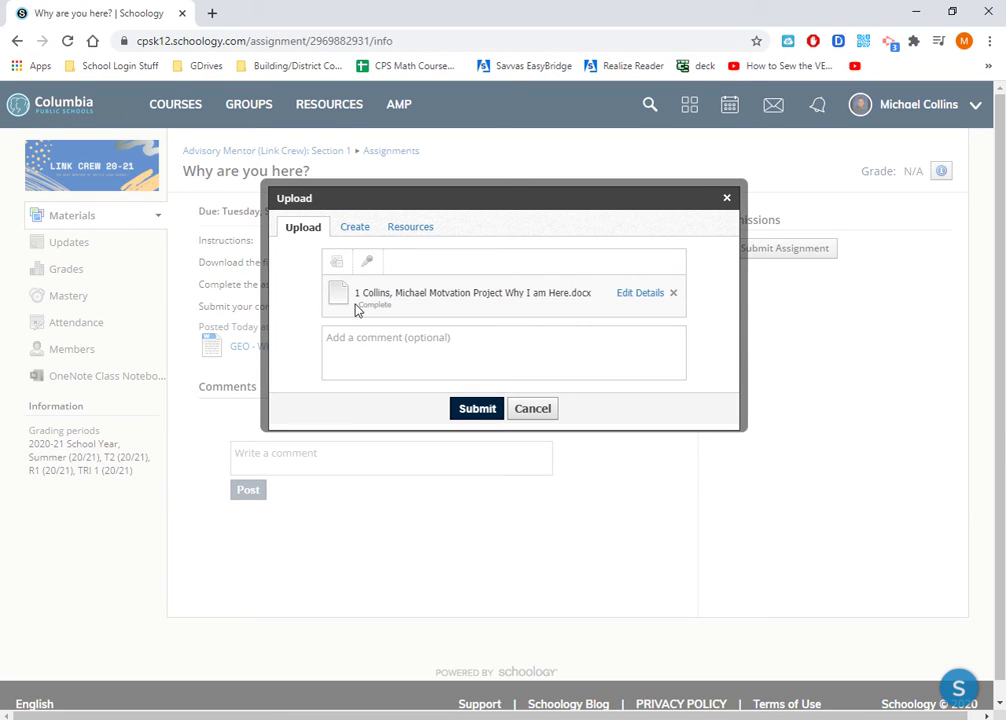
left_click(424, 351)
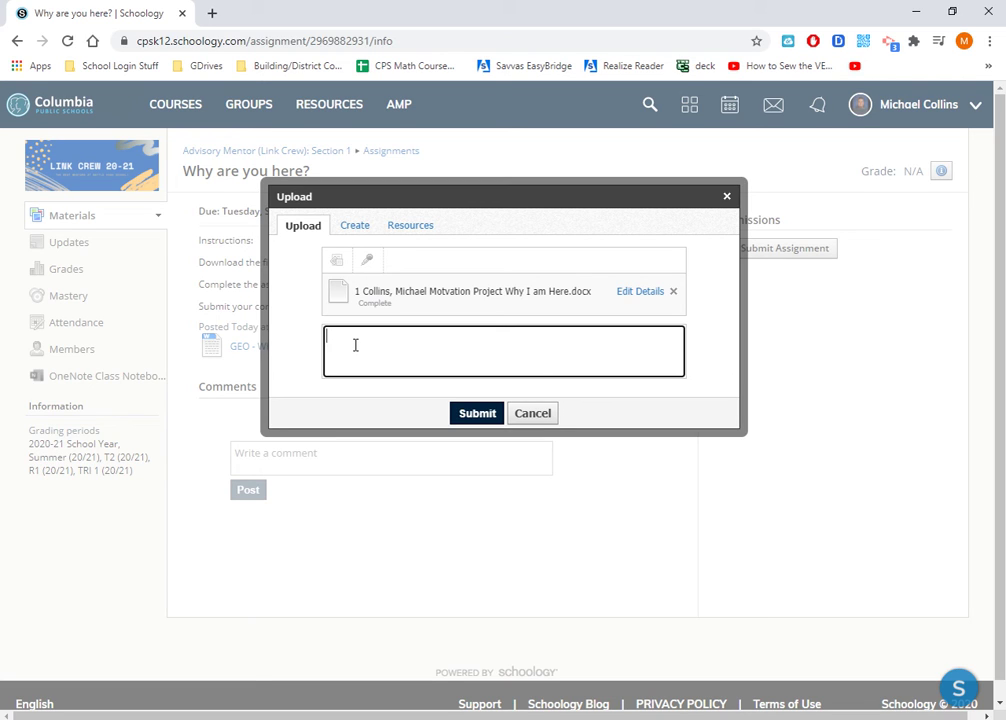
left_click(477, 414)
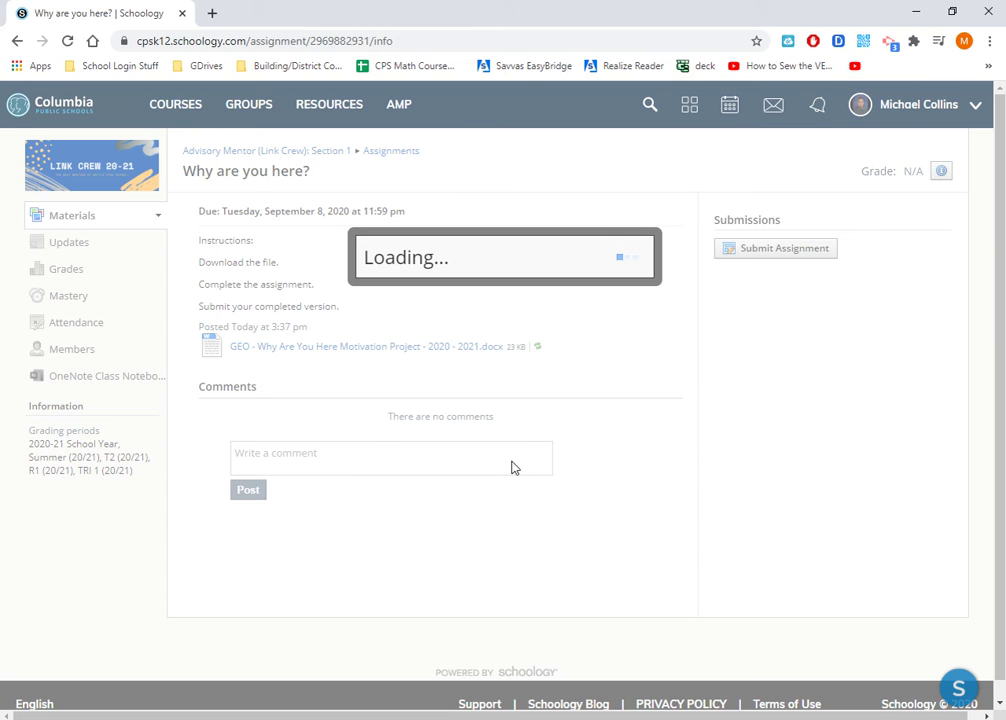